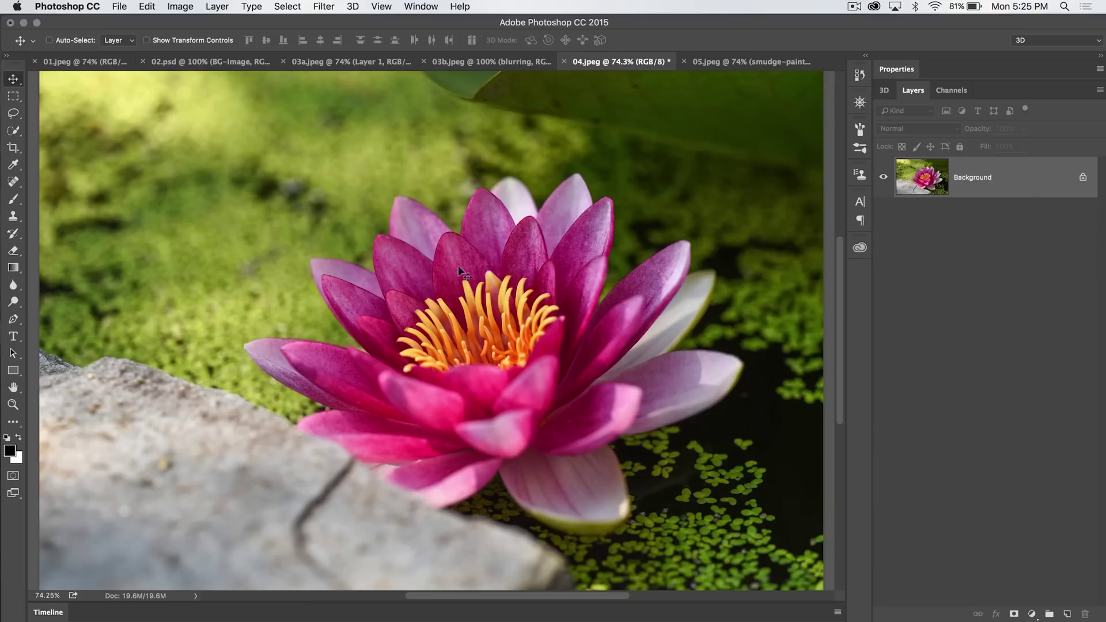
Activate the Sharpen tool for retouching the water lily photo
left_click(12, 284)
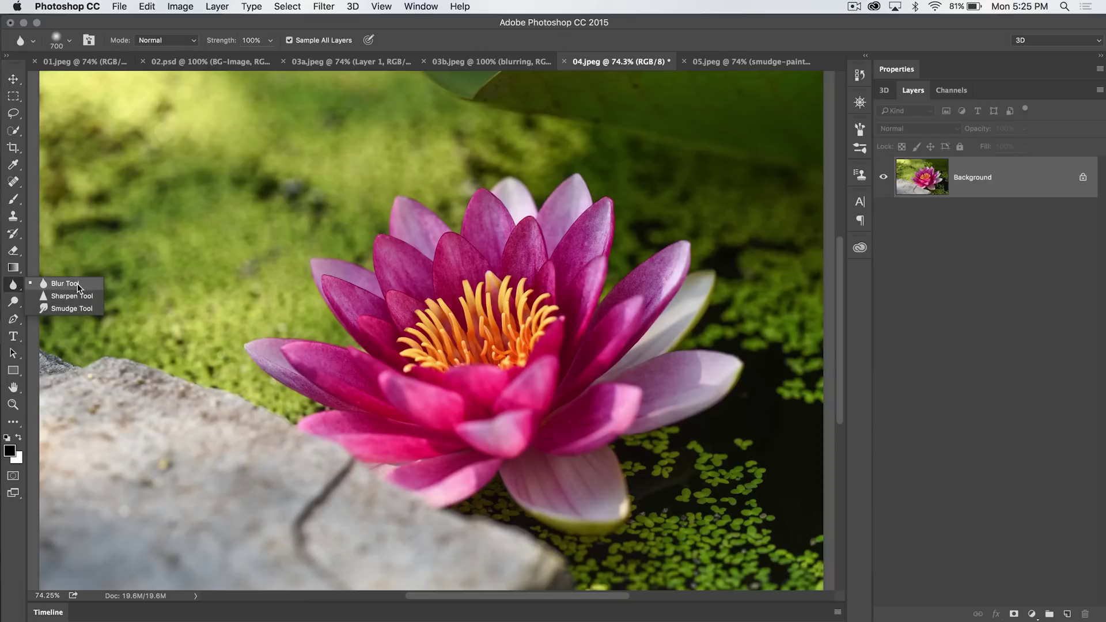
left_click(78, 298)
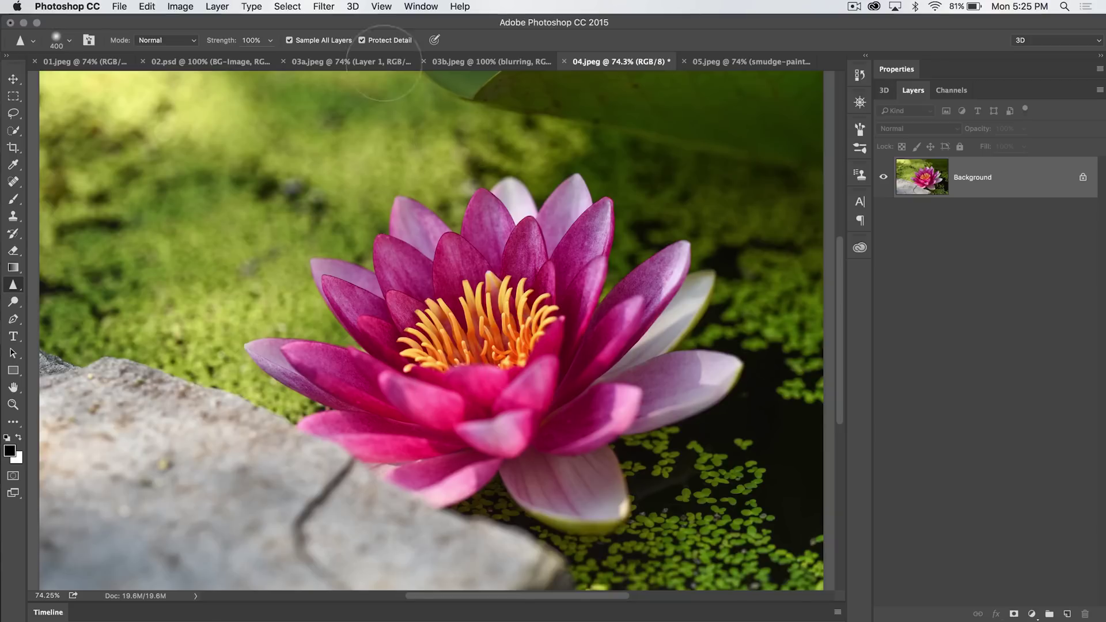
left_click(324, 7)
mouse_move(366, 226)
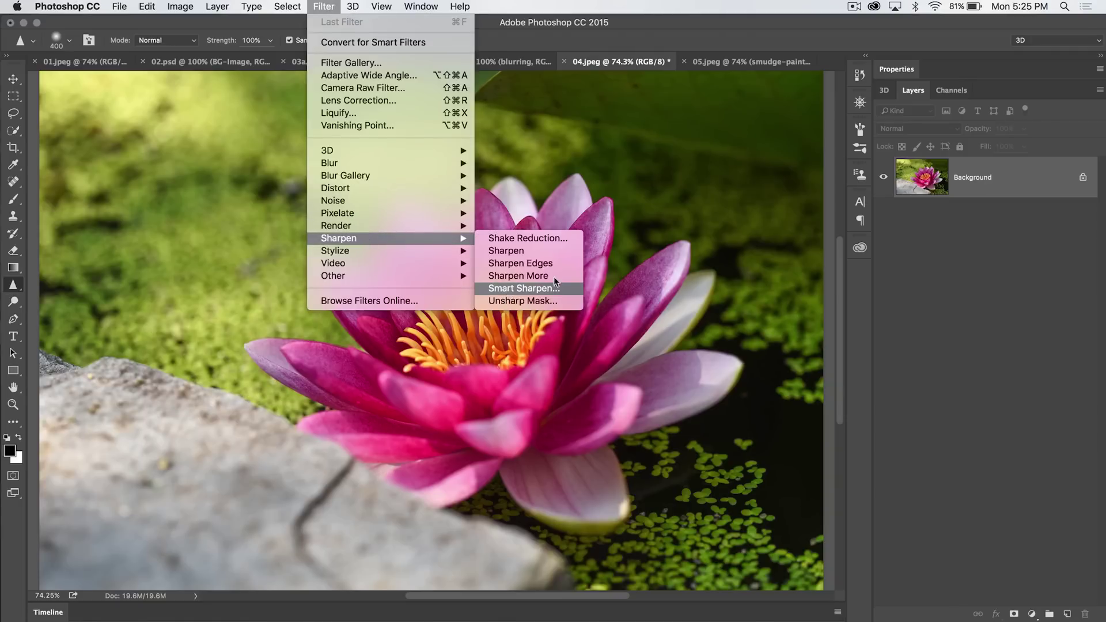
left_click(1041, 259)
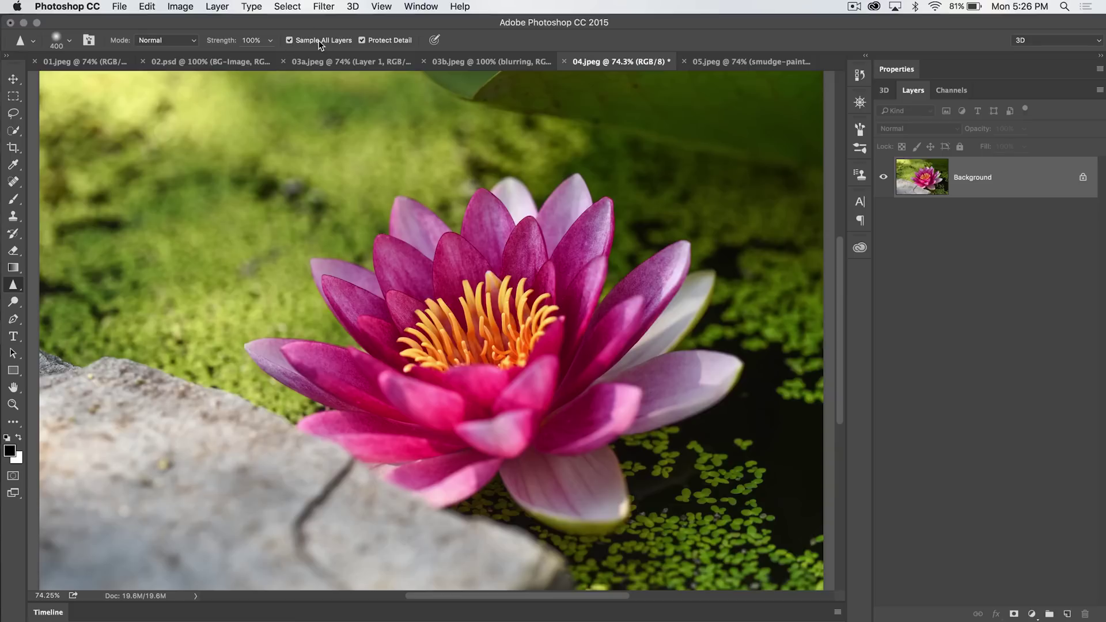
Add an empty layer above the Background and try sharpening the flower's stamens on it, undoing the test stroke
left_click(1067, 613)
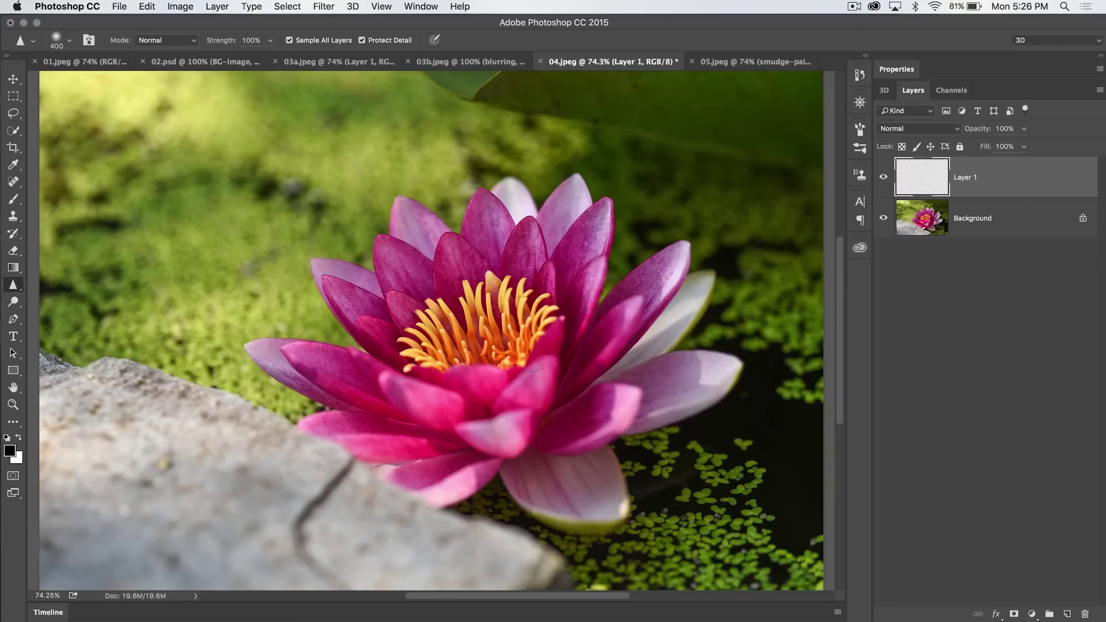
left_click_drag(481, 299, 521, 259)
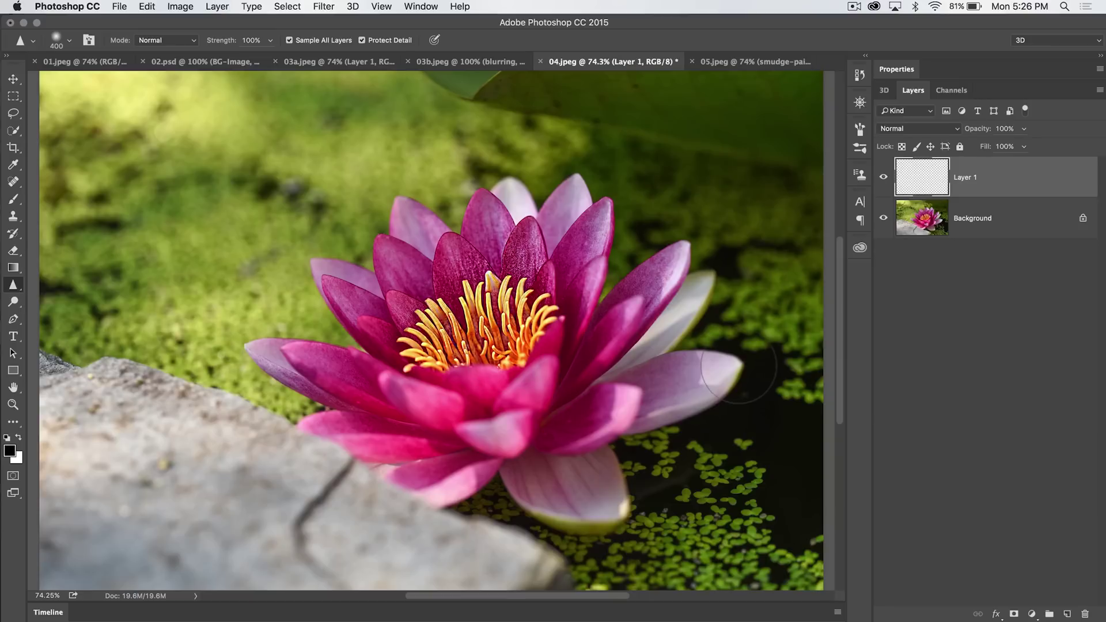
key("super+1")
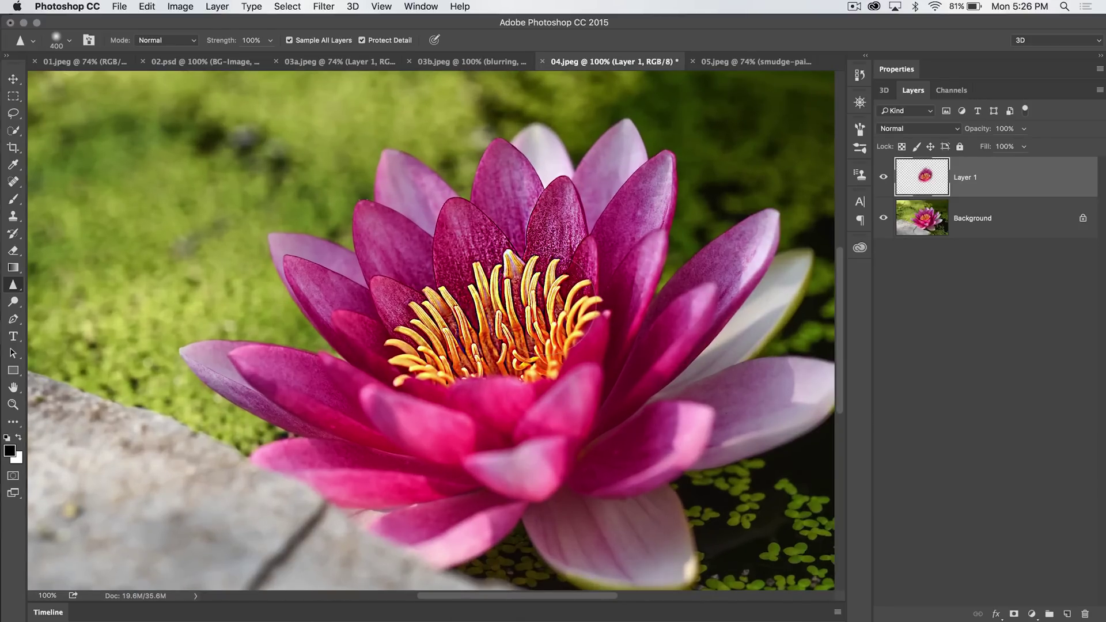
key("super+z")
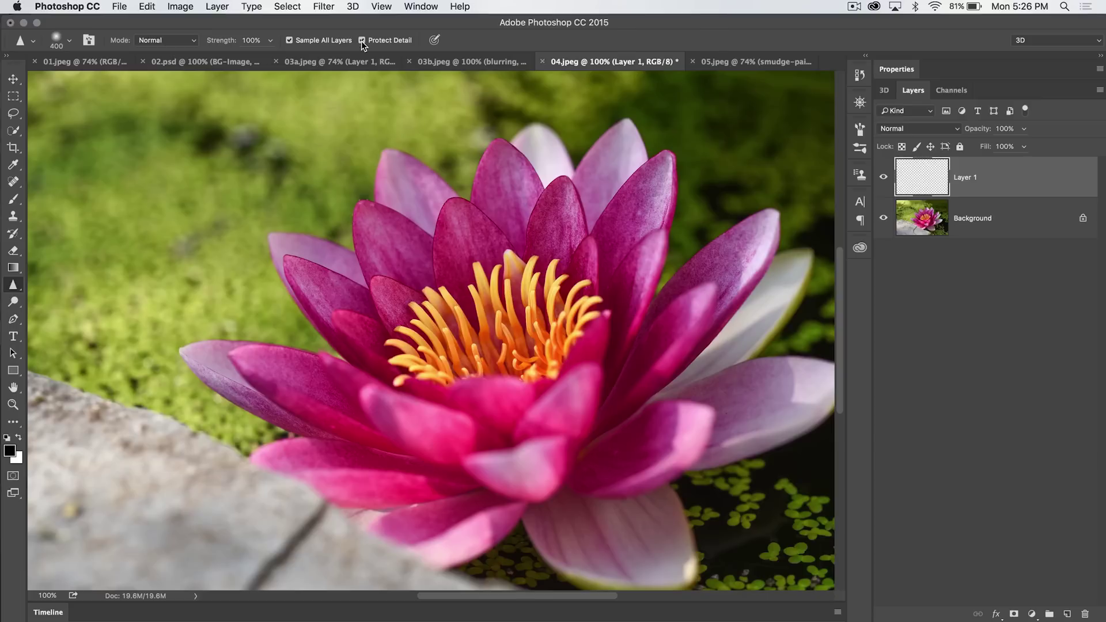
Try sharpening the stamens with Protect Detail turned off, undo the stroke and turn Protect Detail back on
mouse_move(521, 302)
left_mouse_down()
mouse_move(538, 308)
mouse_move(410, 339)
mouse_move(426, 288)
mouse_move(444, 346)
mouse_move(518, 322)
mouse_move(475, 364)
left_mouse_up()
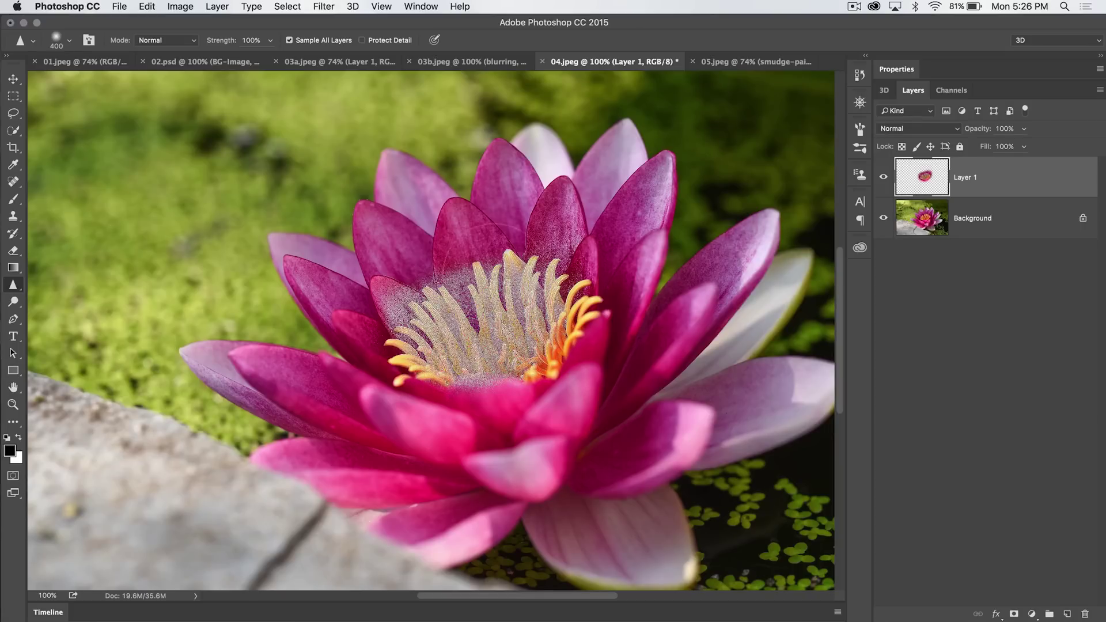
key("super+z")
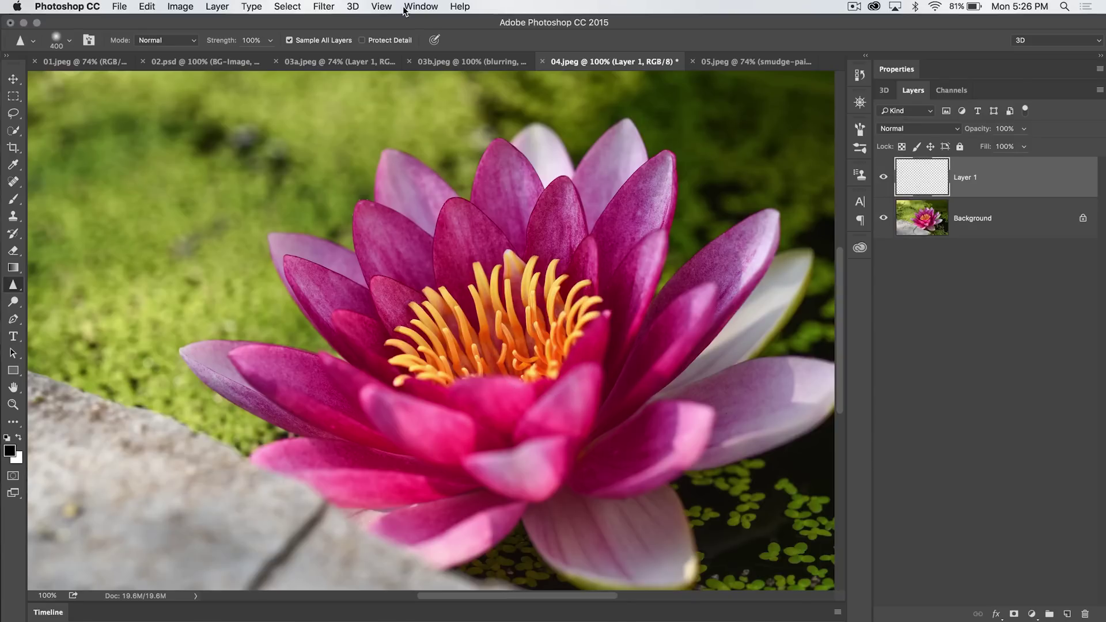
left_click(372, 39)
Try sharpening the stamens on the empty layer with Protect Detail enabled, undoing each test stroke
mouse_move(444, 350)
left_mouse_down()
mouse_move(478, 316)
mouse_move(538, 340)
mouse_move(512, 311)
mouse_move(519, 283)
left_mouse_up()
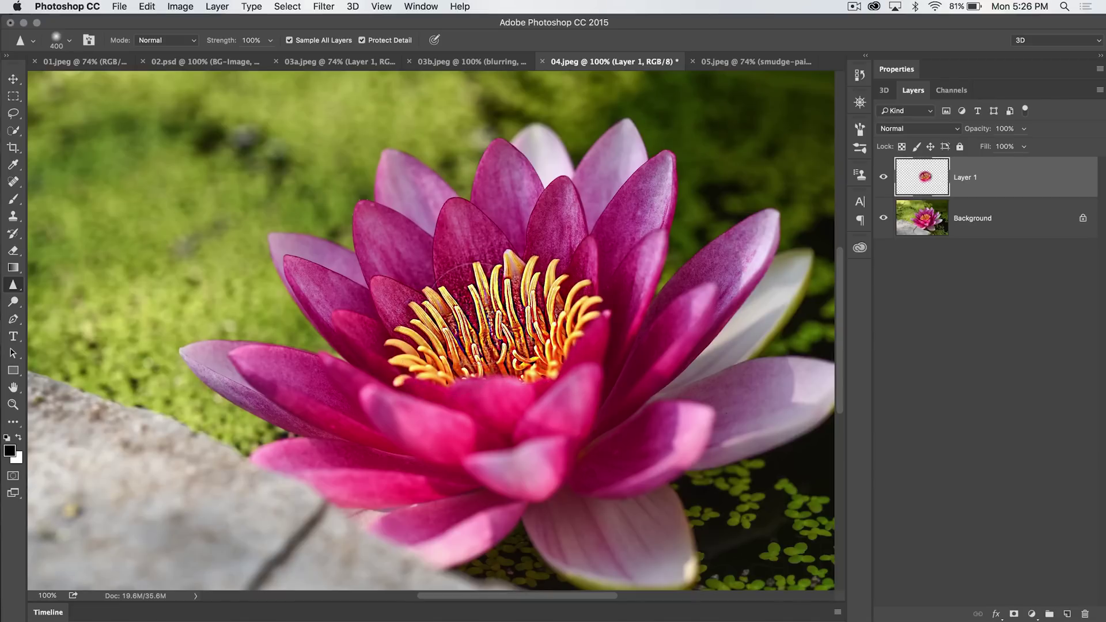
key("ctrl+z")
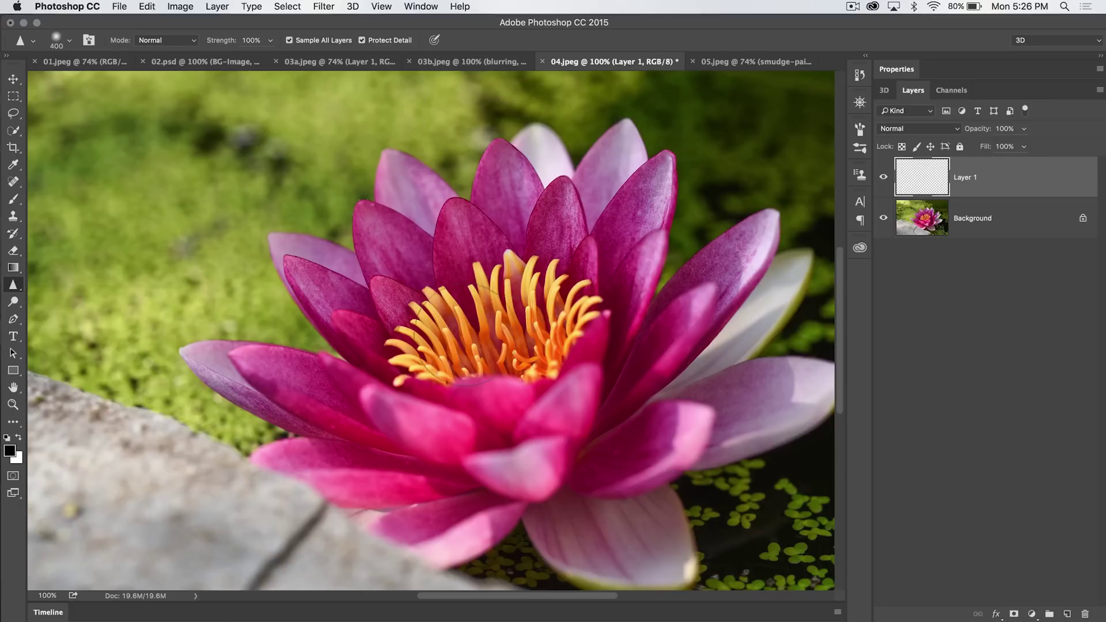
mouse_move(466, 360)
left_mouse_down()
mouse_move(468, 326)
mouse_move(495, 318)
mouse_move(455, 348)
mouse_move(506, 308)
mouse_move(530, 326)
left_mouse_up()
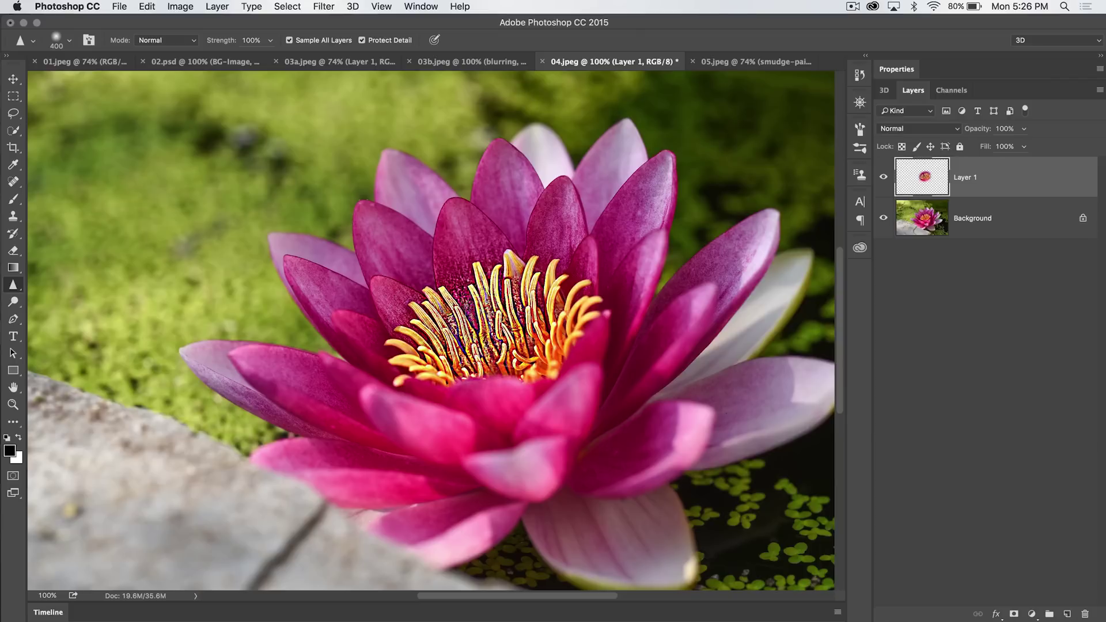
key("super+z")
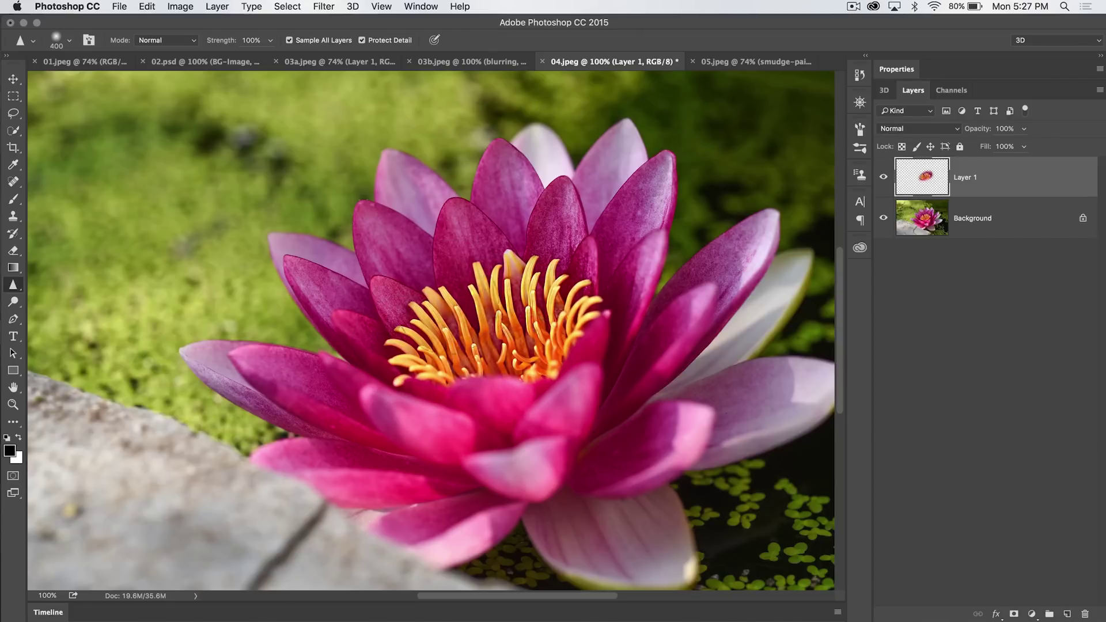
key("alt+super+z")
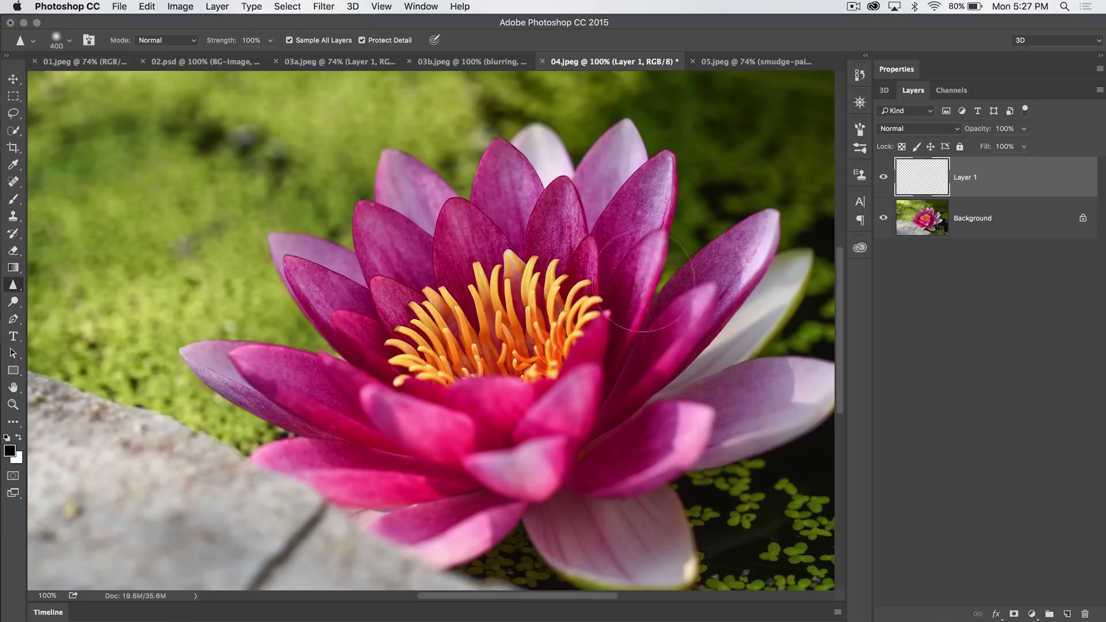
Select the Background layer and set the Sharpen tool's mode to Luminosity
left_click(987, 218)
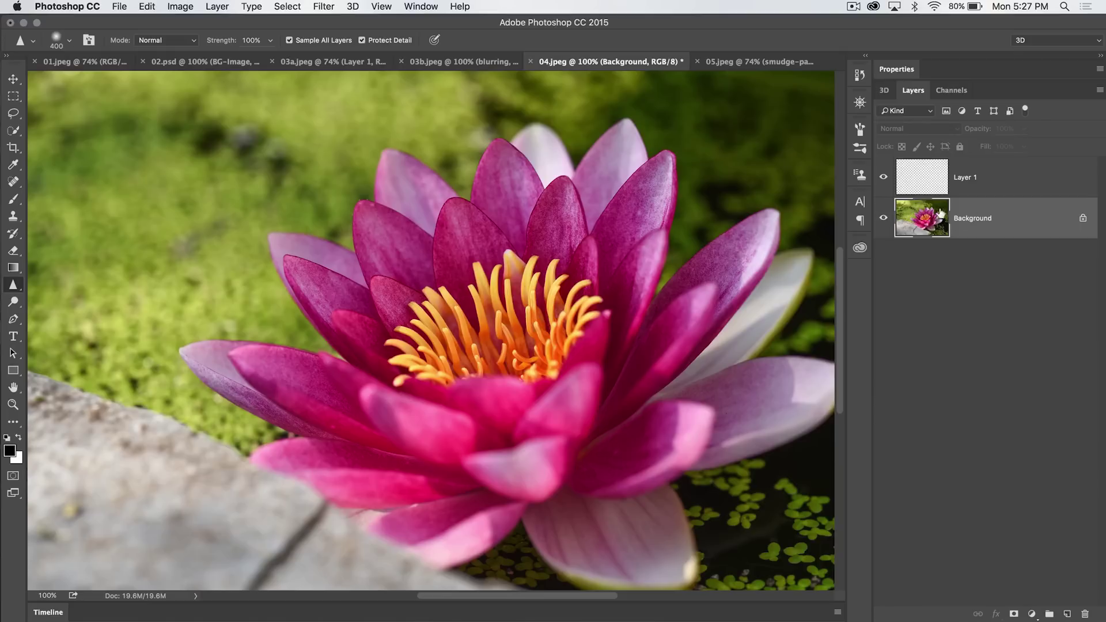
left_click(167, 41)
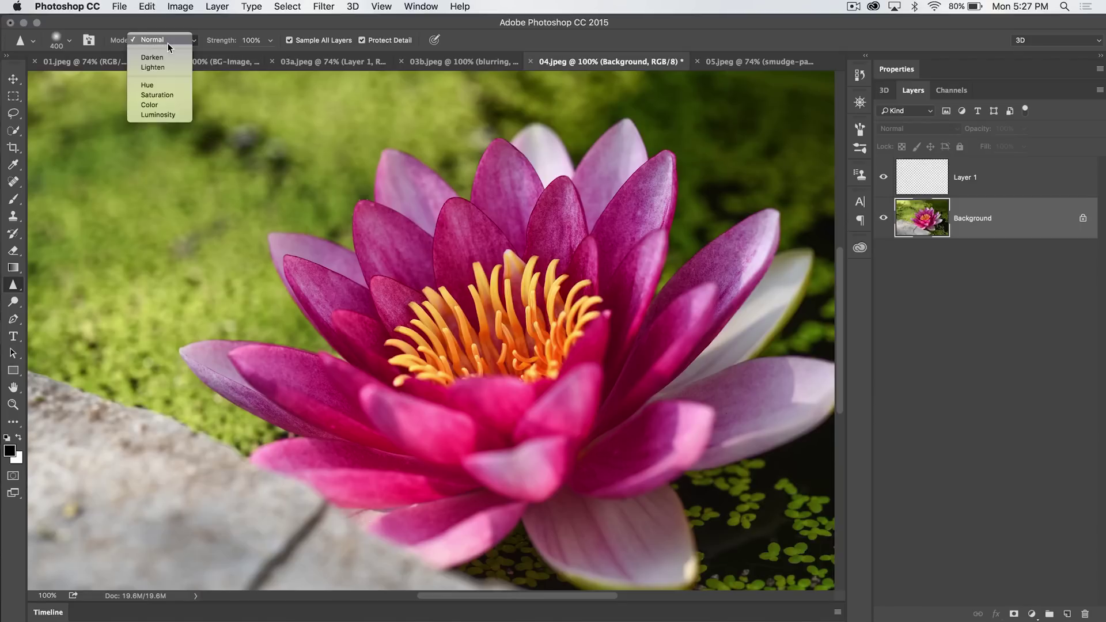
left_click(168, 110)
Try sharpening the stamens directly on the Background layer in Luminosity mode, and undo the result
mouse_move(517, 334)
left_mouse_down()
mouse_move(496, 316)
mouse_move(473, 362)
left_mouse_up()
mouse_move(469, 297)
left_mouse_down()
mouse_move(449, 291)
mouse_move(455, 280)
mouse_move(518, 302)
mouse_move(496, 285)
left_mouse_up()
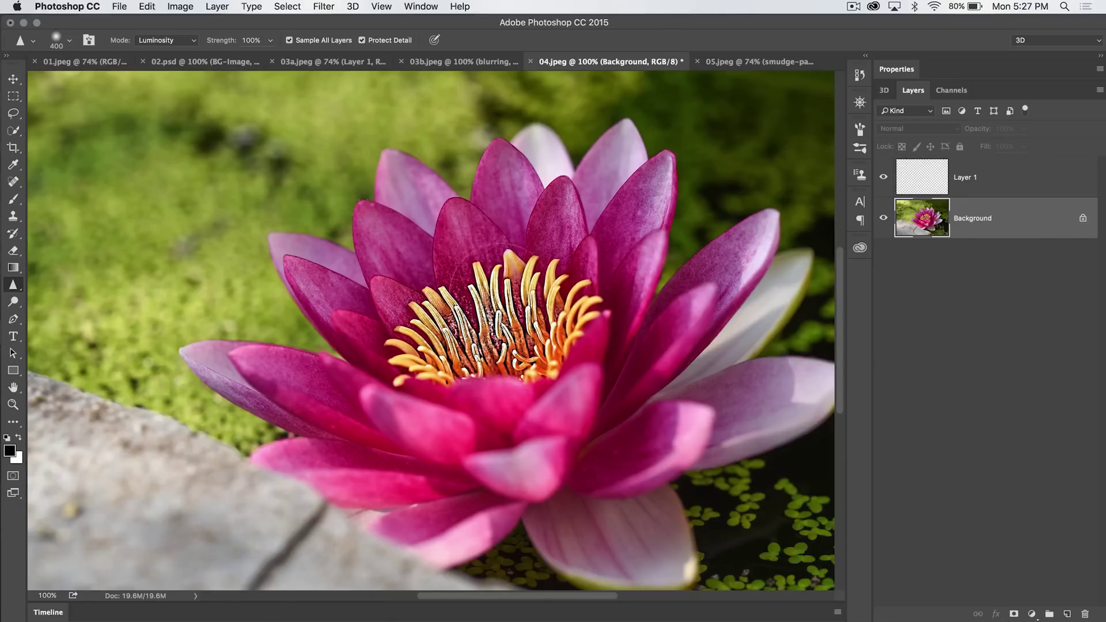
key("super+z")
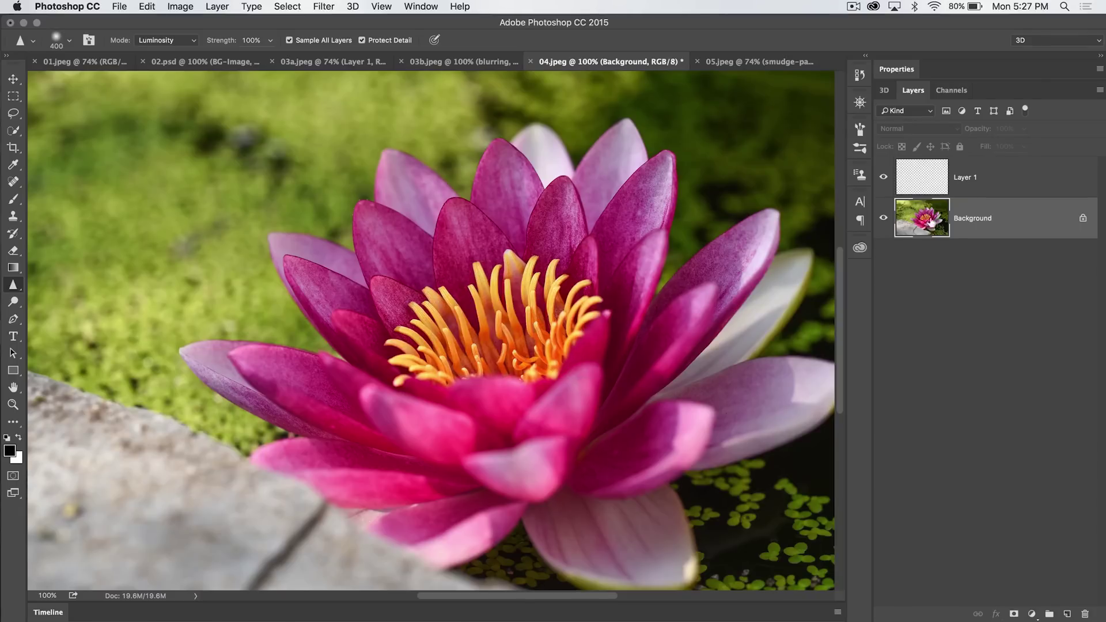
Select Layer 1, try sharpening the stamens on it in Luminosity mode, and undo the stroke
left_click(928, 179)
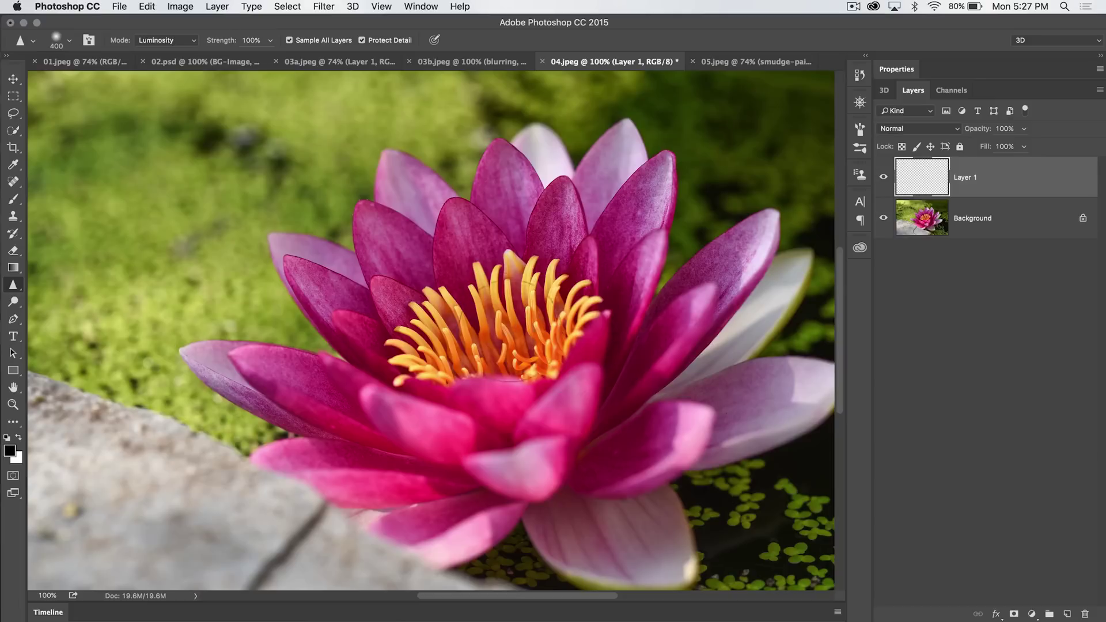
mouse_move(517, 329)
left_mouse_down()
mouse_move(479, 317)
mouse_move(489, 324)
mouse_move(497, 312)
left_mouse_up()
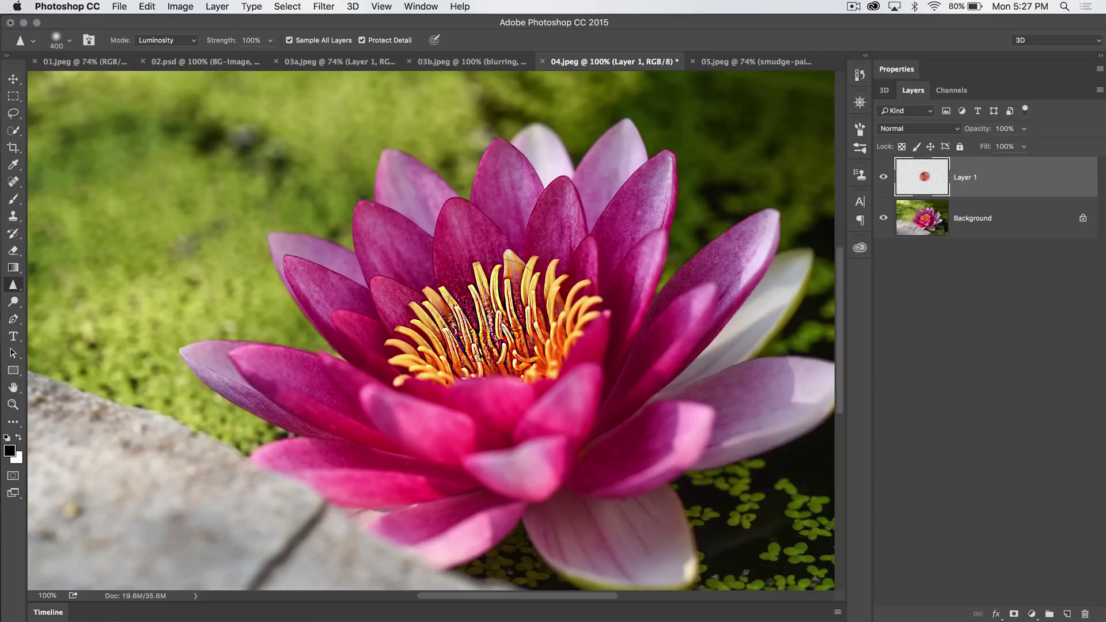
key("super+z")
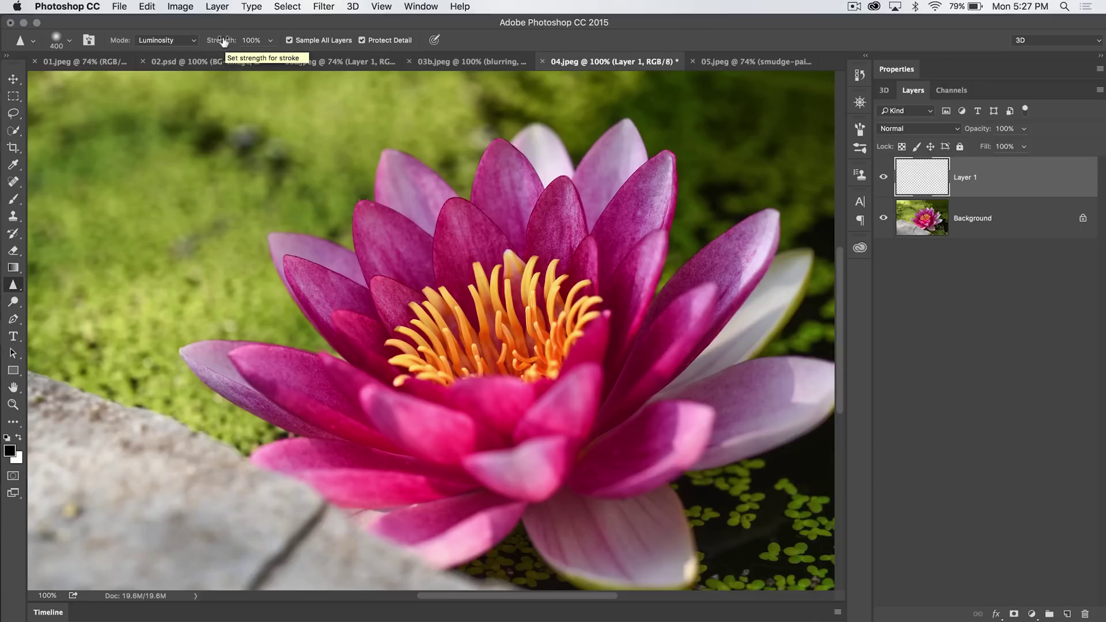
Sharpen the stamens and petals on Layer 1 at 50% strength and lower the layer's opacity to 41%
left_click_drag(223, 41, 189, 39)
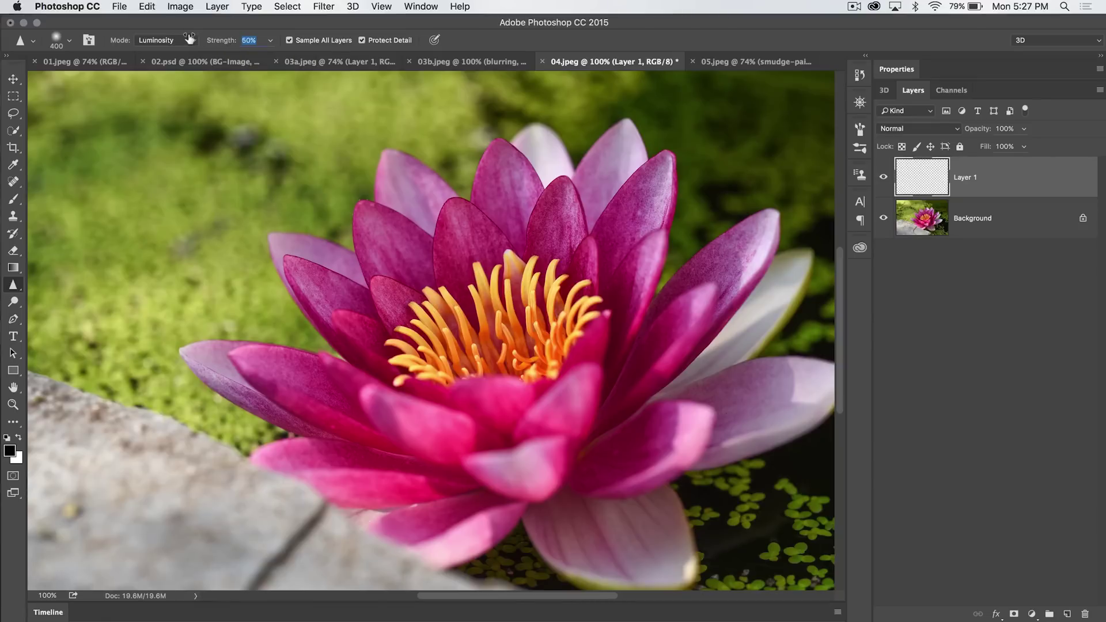
left_click_drag(471, 376, 506, 322)
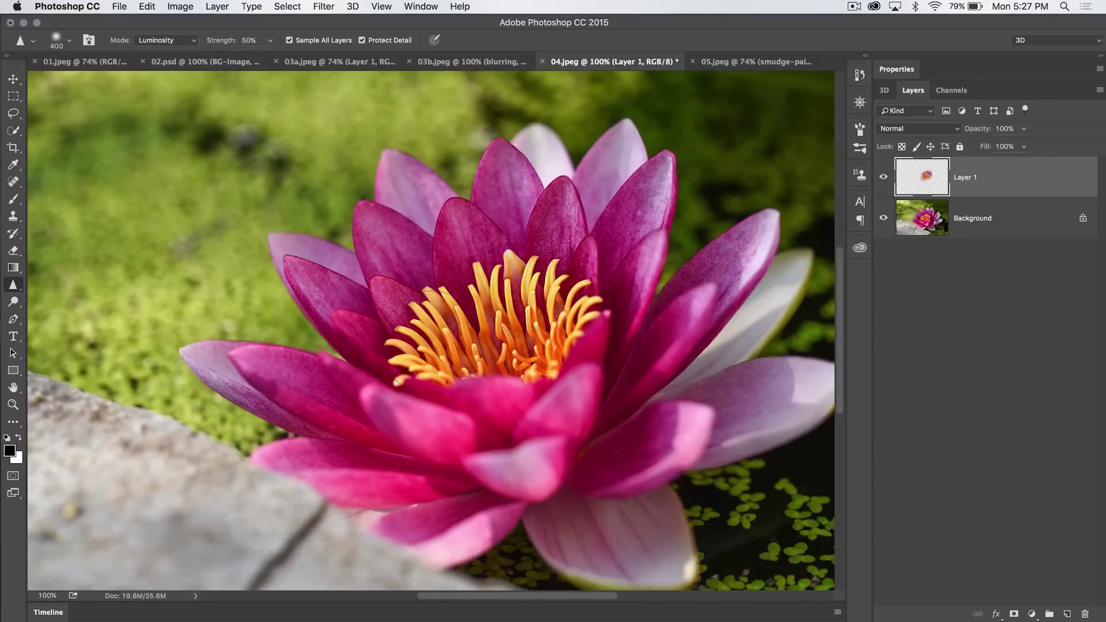
mouse_move(416, 350)
left_mouse_down()
mouse_move(436, 231)
mouse_move(355, 380)
mouse_move(416, 247)
mouse_move(579, 460)
mouse_move(689, 387)
mouse_move(487, 299)
mouse_move(496, 334)
left_mouse_up()
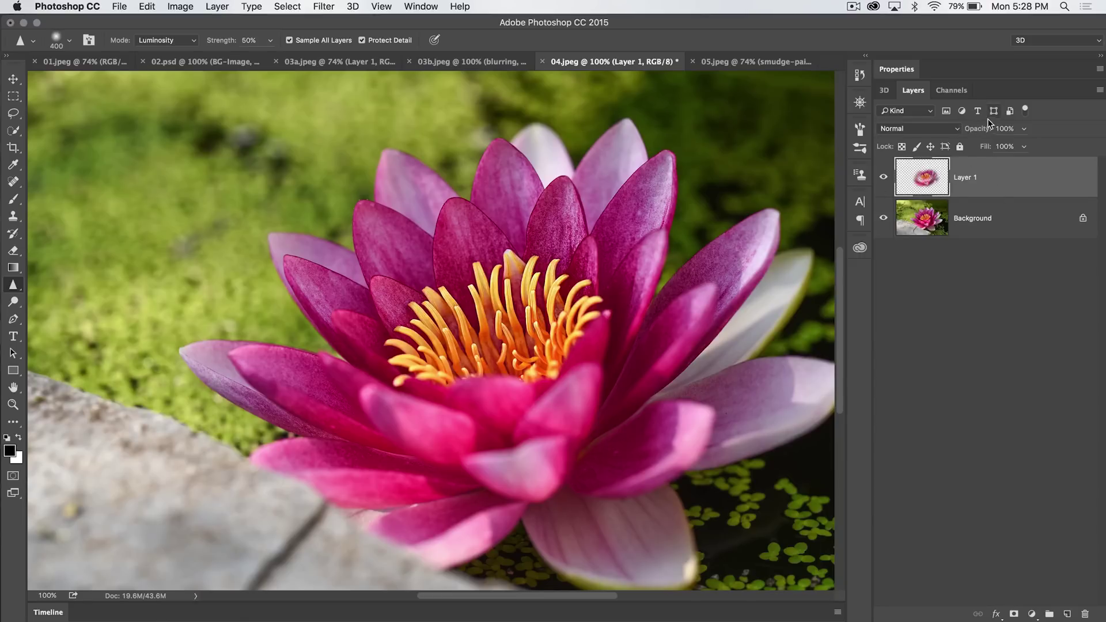
left_click_drag(977, 128, 943, 127)
right_click(375, 215)
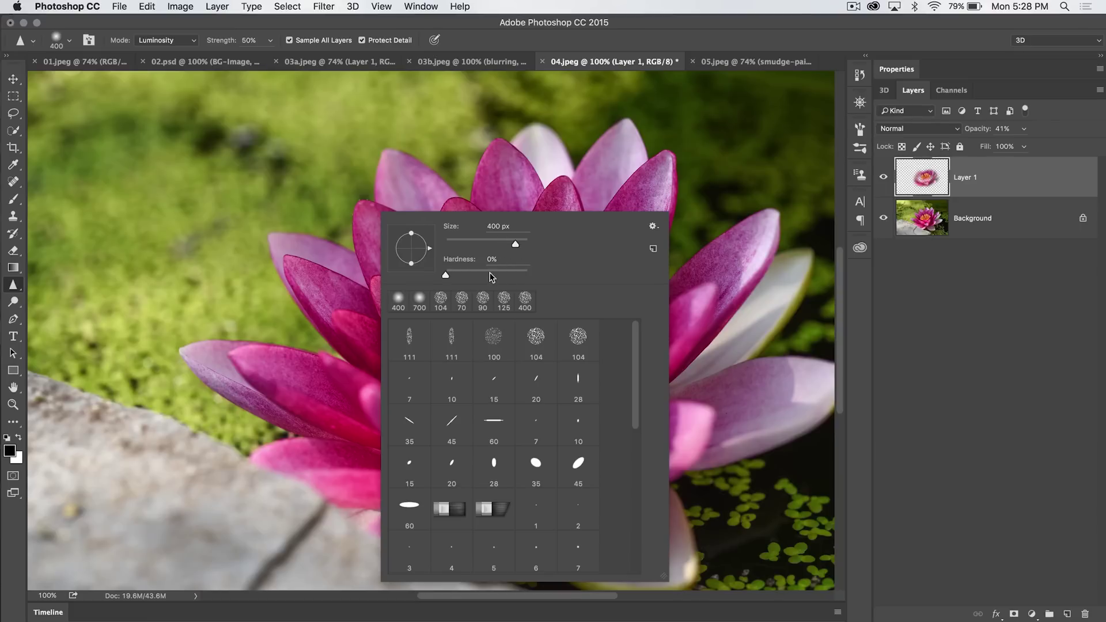
left_click(70, 41)
left_click(506, 40)
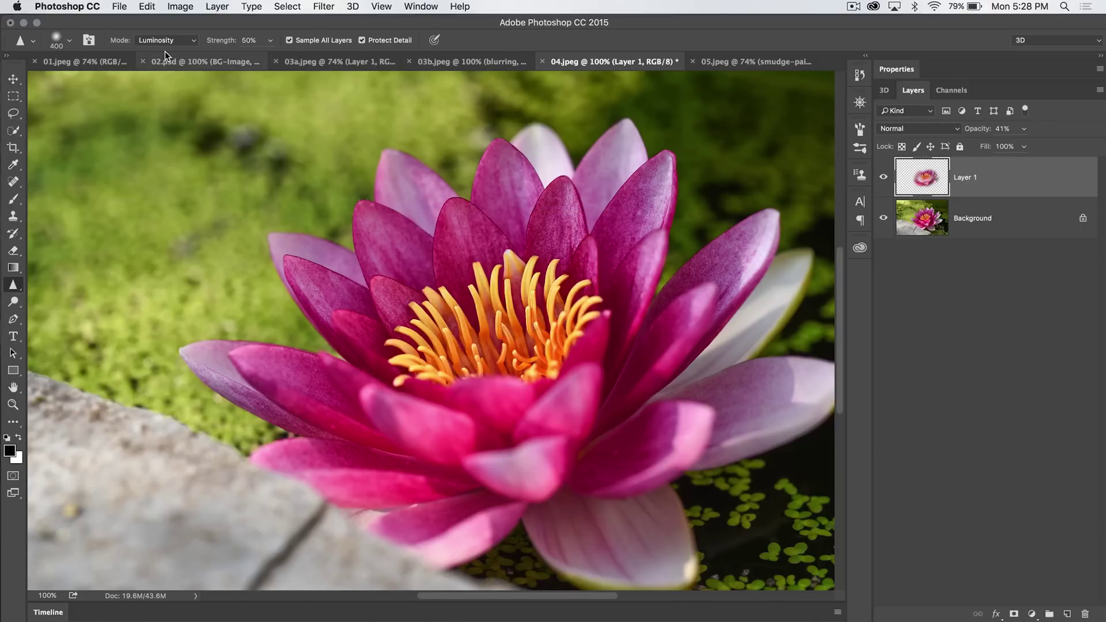